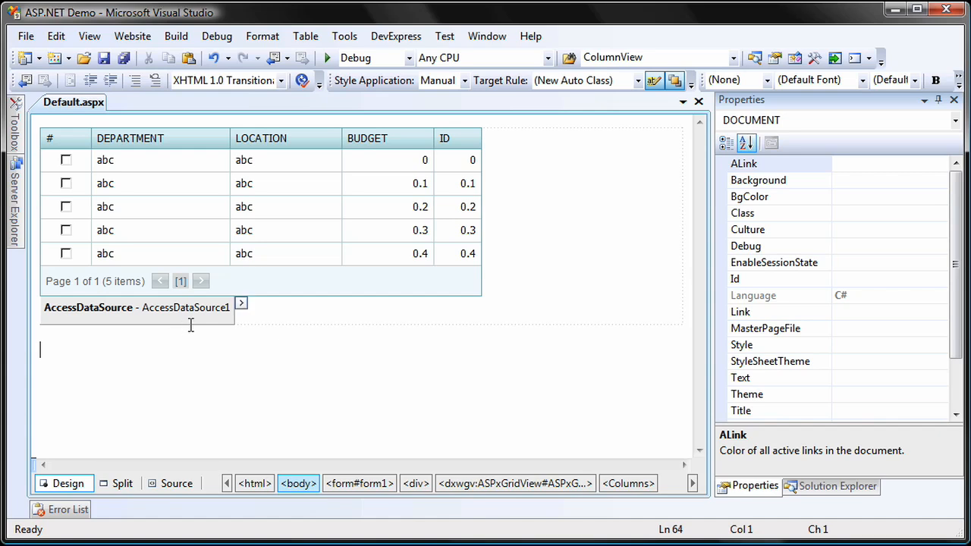
# Select ASPxGridView1 in Design view to show its properties.
pyautogui.click(304, 216)
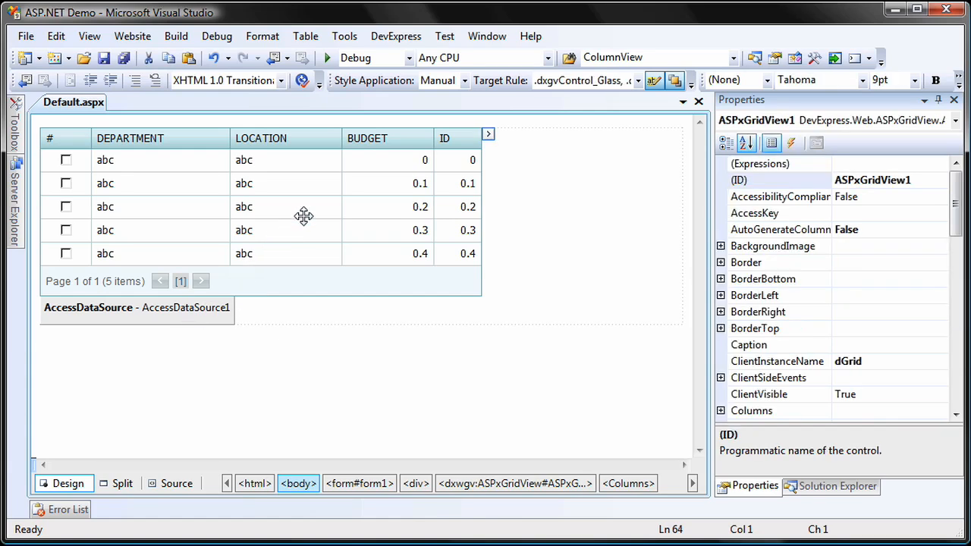
# Set the grid's Settings > ShowFooter property to True and move to TotalSummary.
pyautogui.click(303, 216)
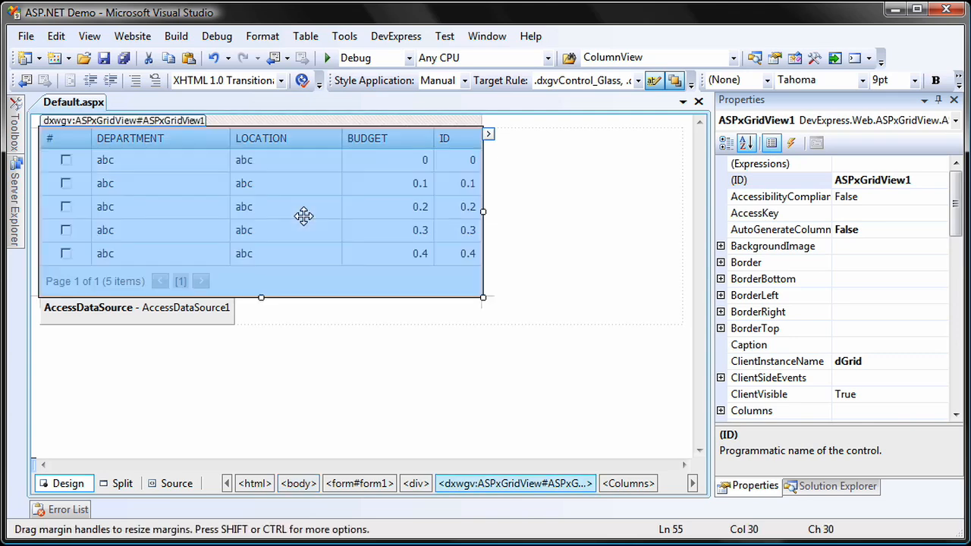
pyautogui.moveTo(955, 205); pyautogui.dragTo(955, 311)
pyautogui.click(721, 329)
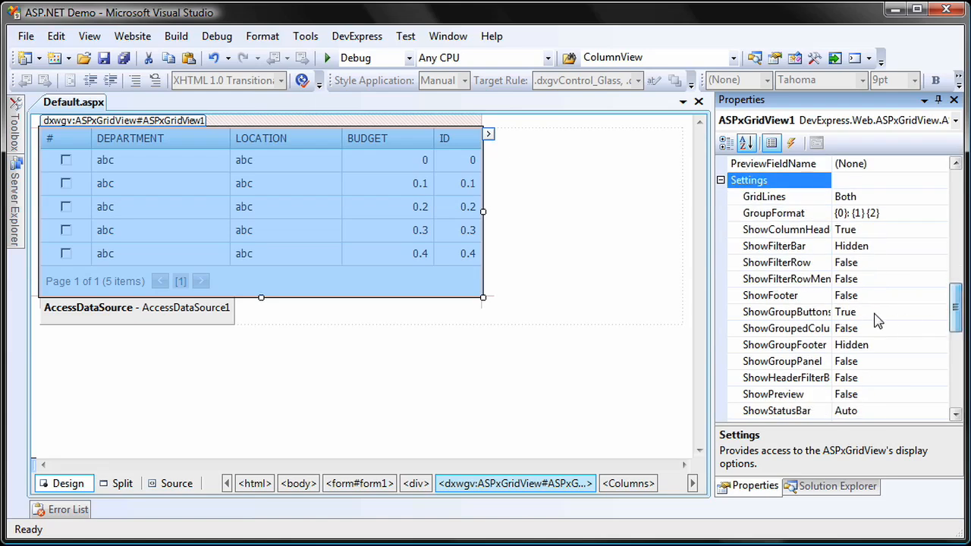
pyautogui.click(881, 296)
pyautogui.click(941, 296)
pyautogui.click(903, 323)
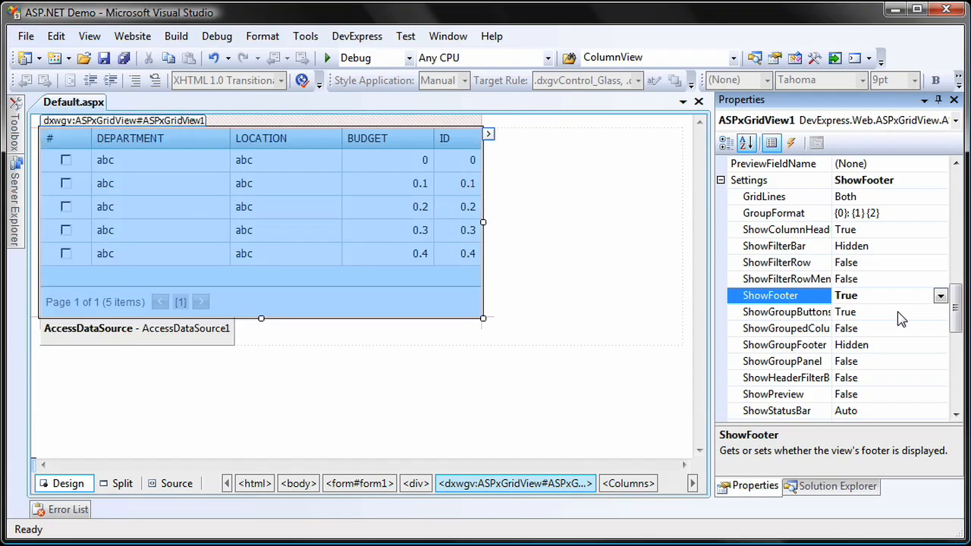
pyautogui.moveTo(955, 303); pyautogui.dragTo(956, 379)
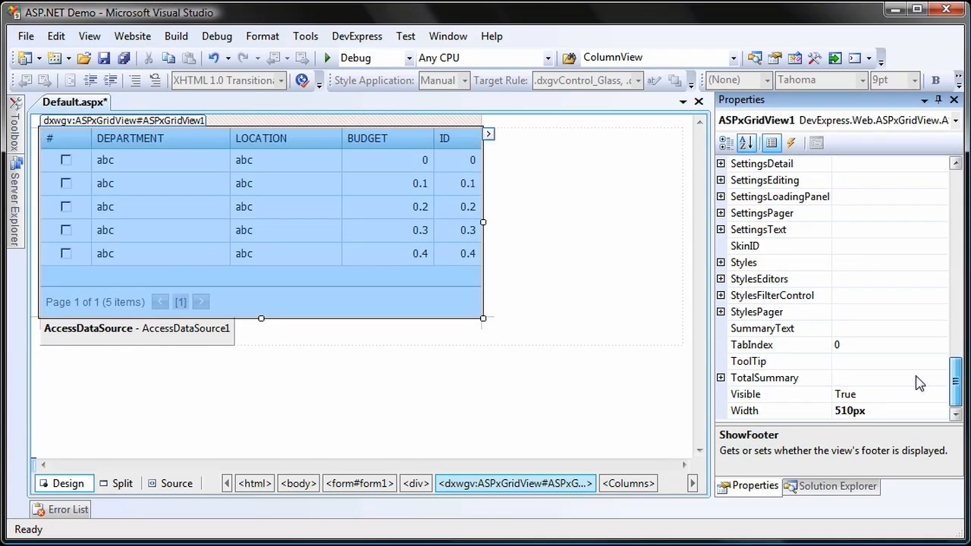
pyautogui.click(835, 377)
# Add a total summary item with DisplayFormat c0 and FieldName BUDGET.
pyautogui.click(941, 379)
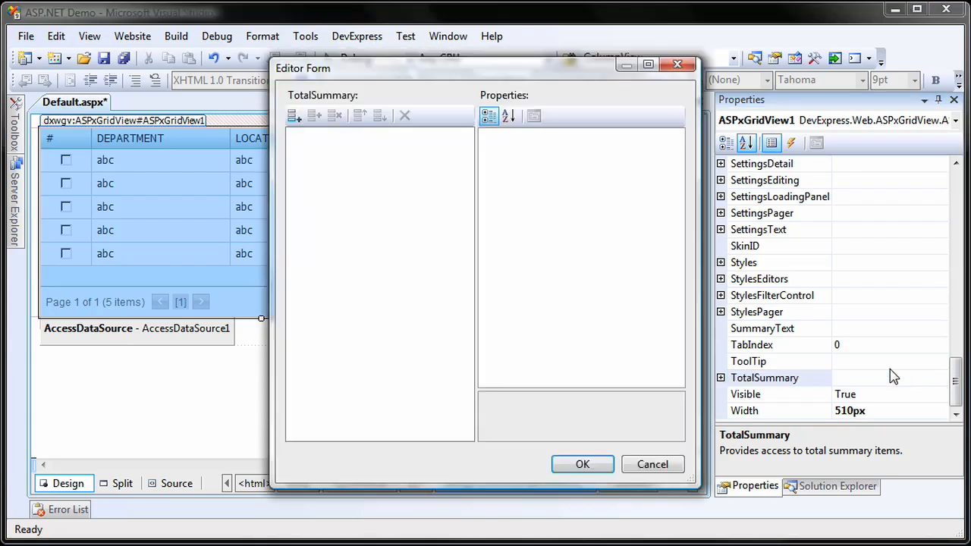
pyautogui.click(295, 116)
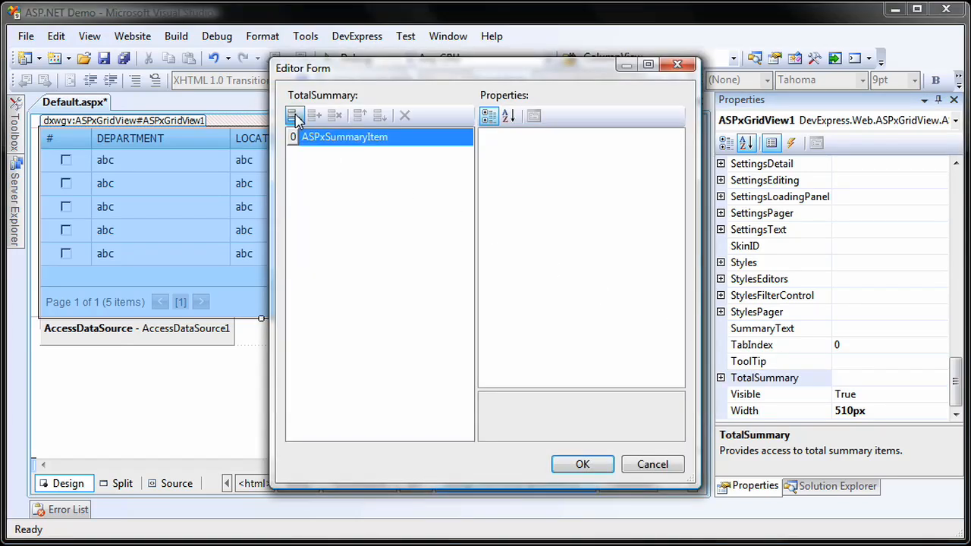
pyautogui.click(598, 153)
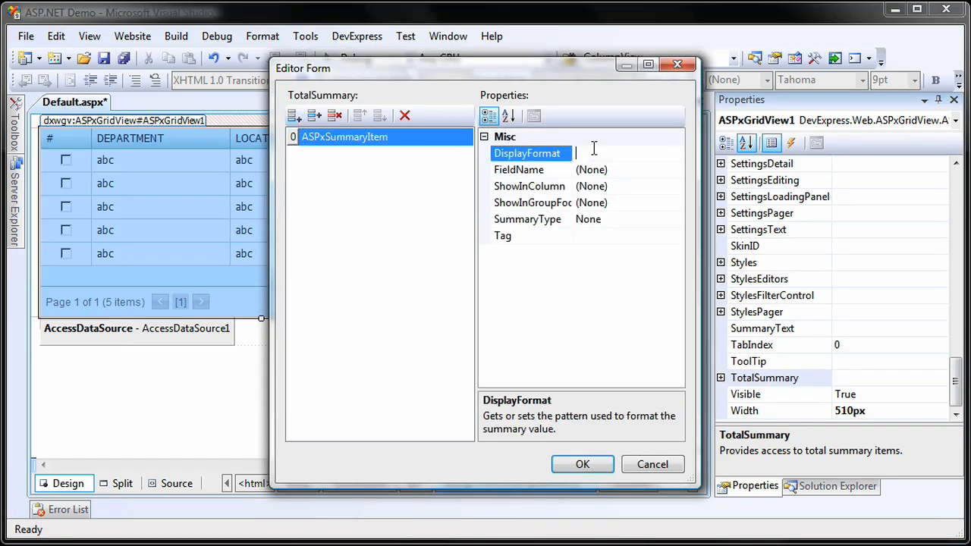
pyautogui.write('c0')
pyautogui.click(633, 170)
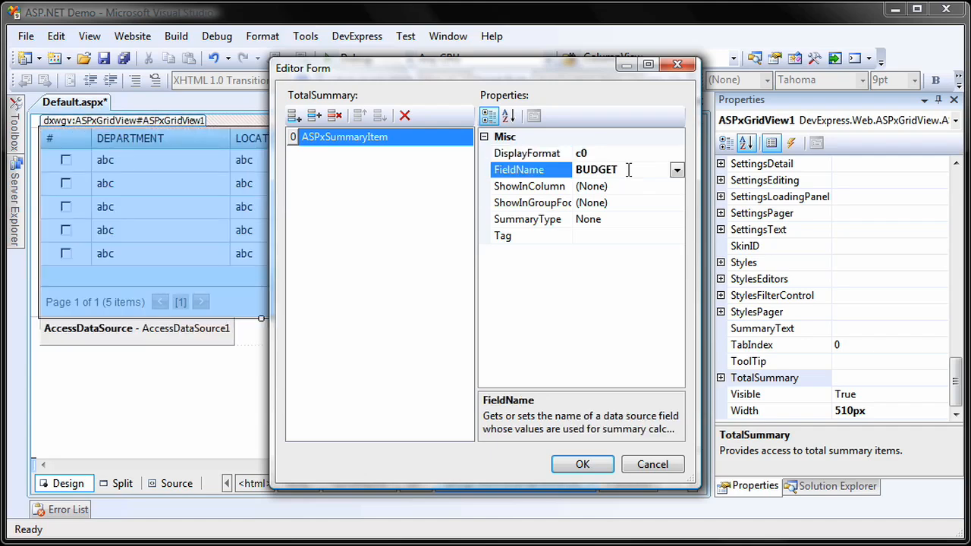
# Show the summary in the BUDGET column with SummaryType Custom and confirm.
pyautogui.click(627, 188)
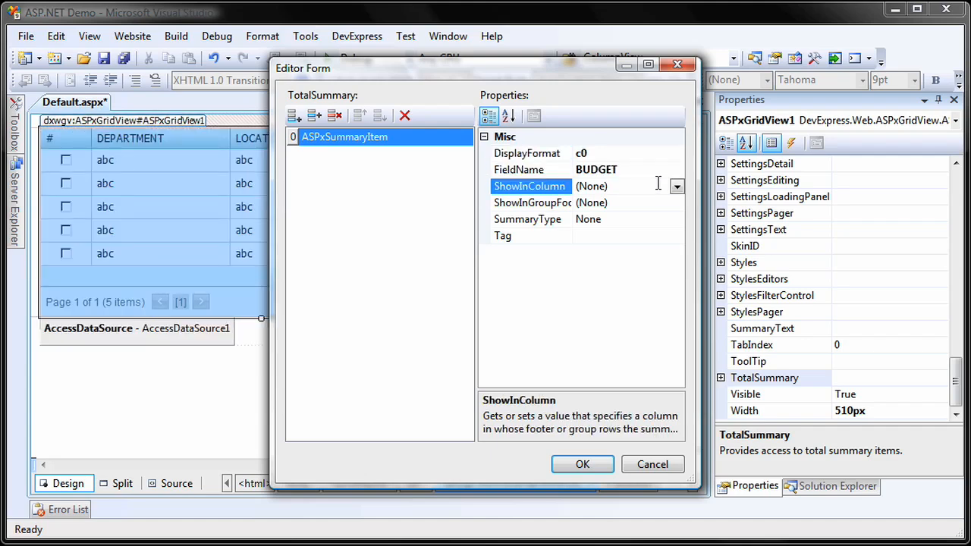
pyautogui.click(677, 187)
pyautogui.click(607, 198)
pyautogui.click(606, 218)
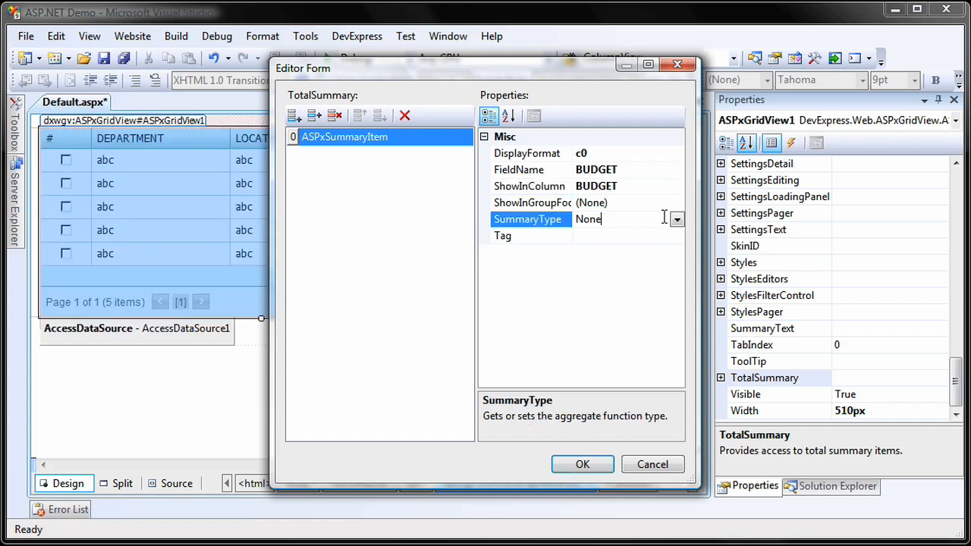
pyautogui.click(677, 221)
pyautogui.click(592, 314)
pyautogui.click(583, 464)
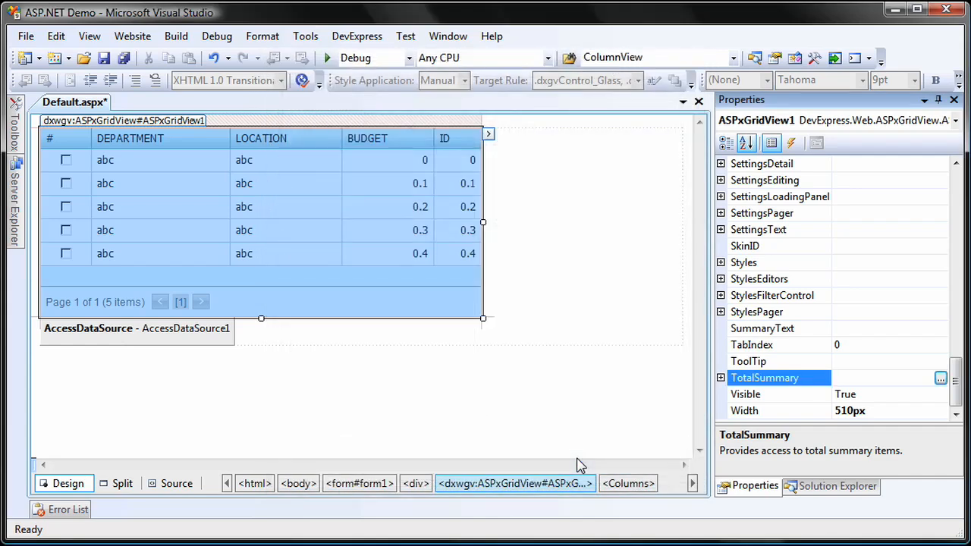
# Create the grid's CustomSummaryCalculate event handler from the Events list.
pyautogui.click(419, 262)
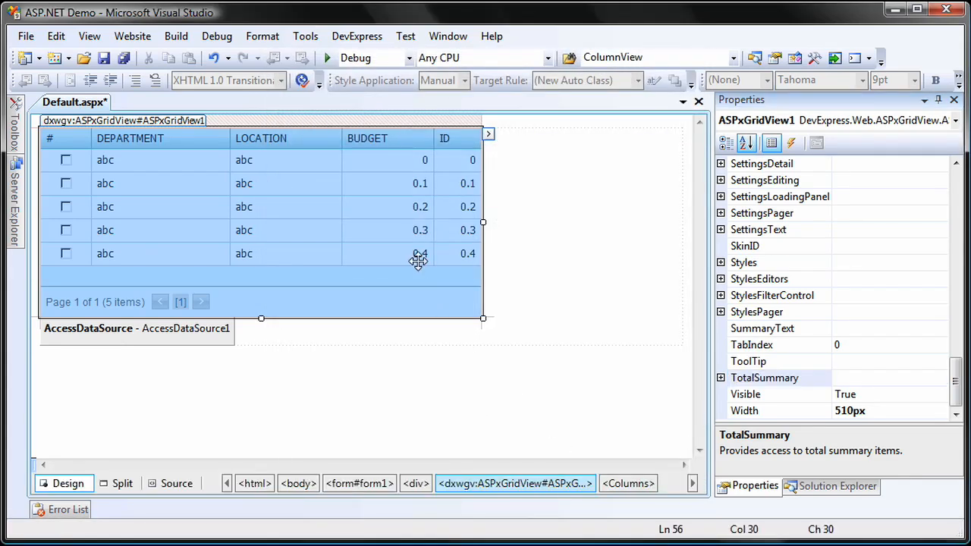
pyautogui.click(791, 143)
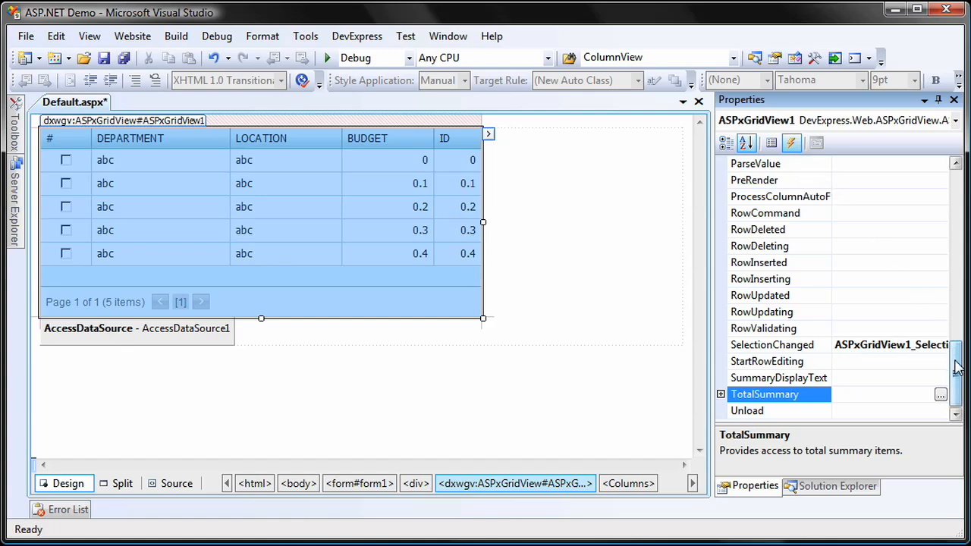
pyautogui.moveTo(956, 356); pyautogui.dragTo(953, 238)
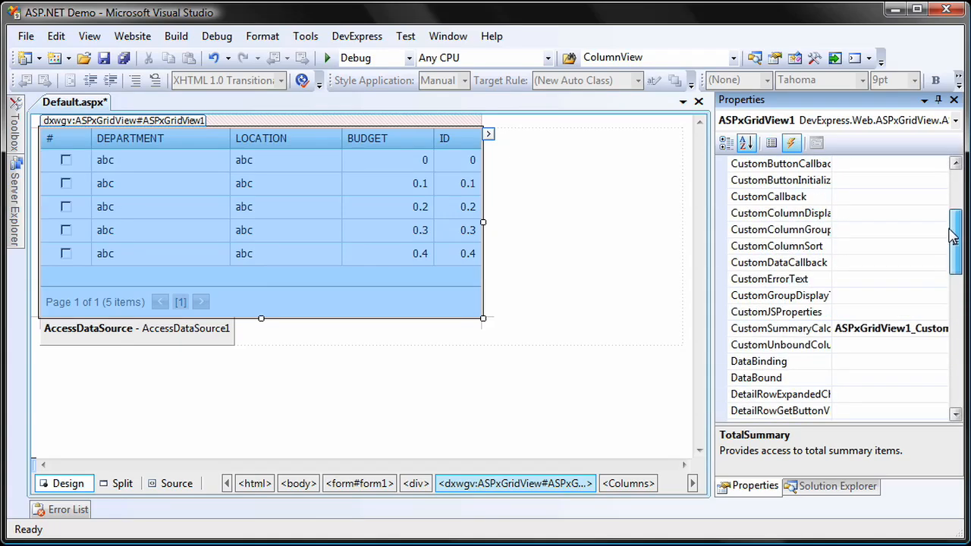
pyautogui.doubleClick(781, 329)
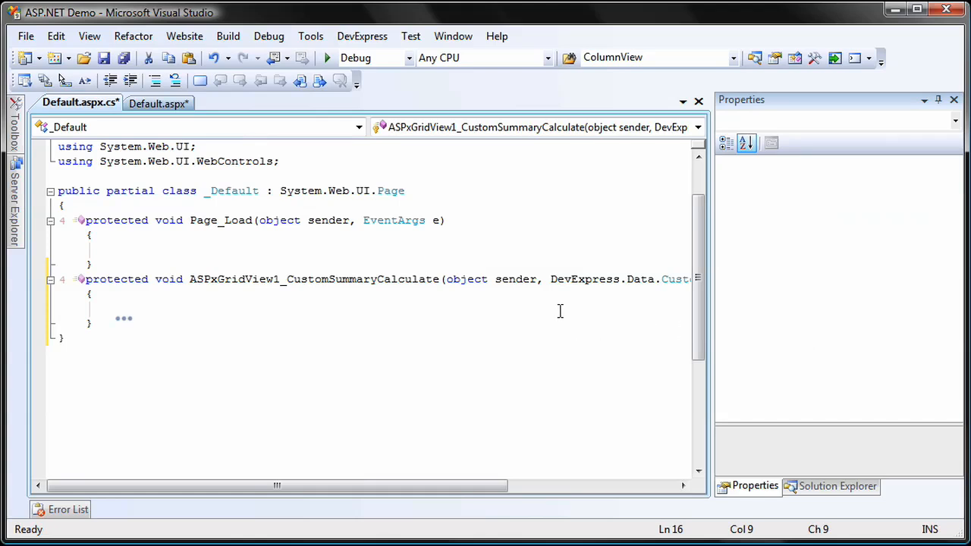
# Declare an int totalSum field below Page_Load in the code-behind.
pyautogui.click(938, 99)
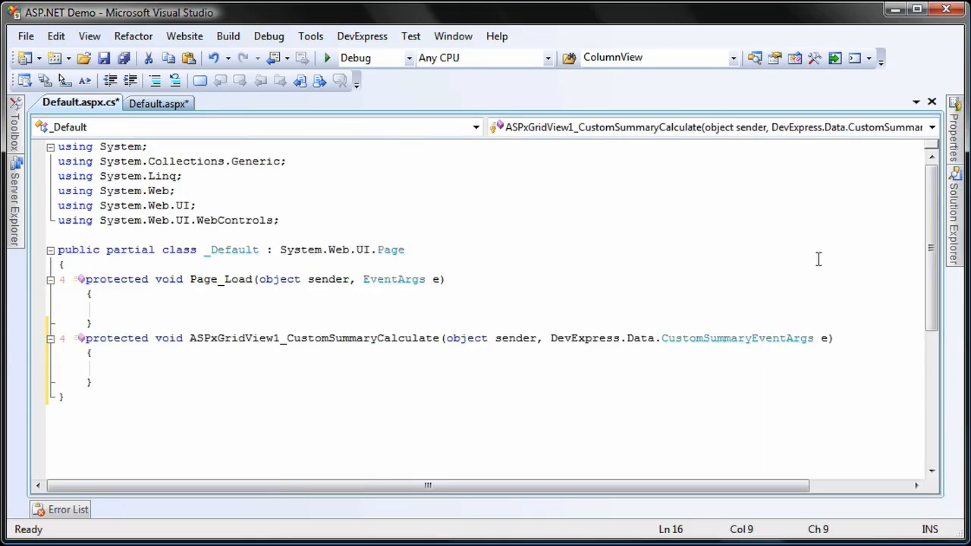
pyautogui.click(547, 325)
pyautogui.press('Return')
pyautogui.press('Return')
pyautogui.write('int')
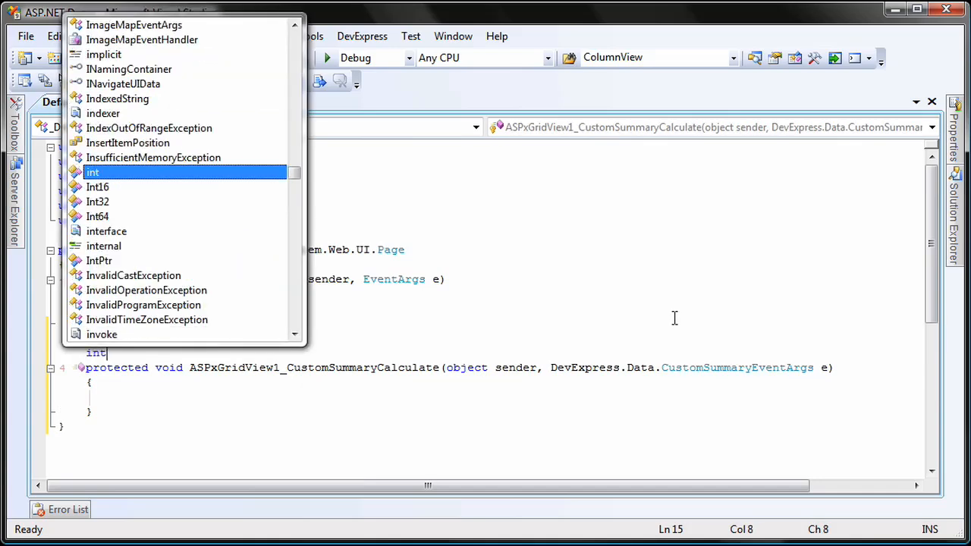
pyautogui.write(' totalSum;')
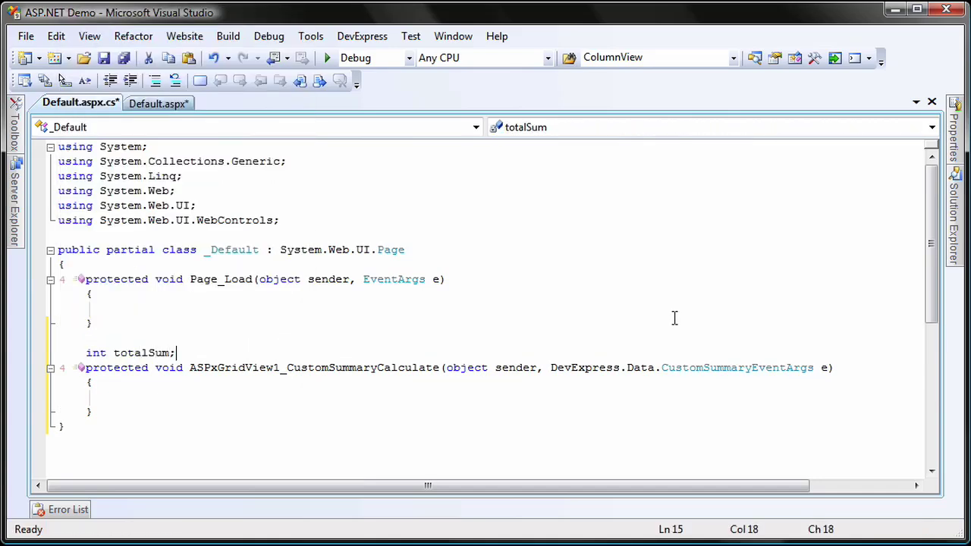
pyautogui.press('Return')
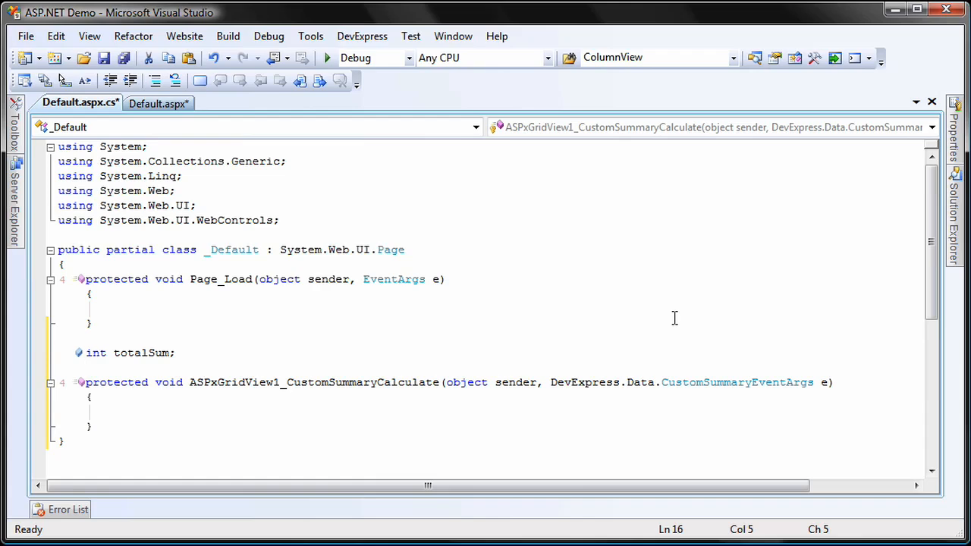
pyautogui.scroll(-1, 674, 318)
# Reset totalSum to 0 when SummaryProcess is CustomSummaryProcess.Start.
pyautogui.click(610, 367)
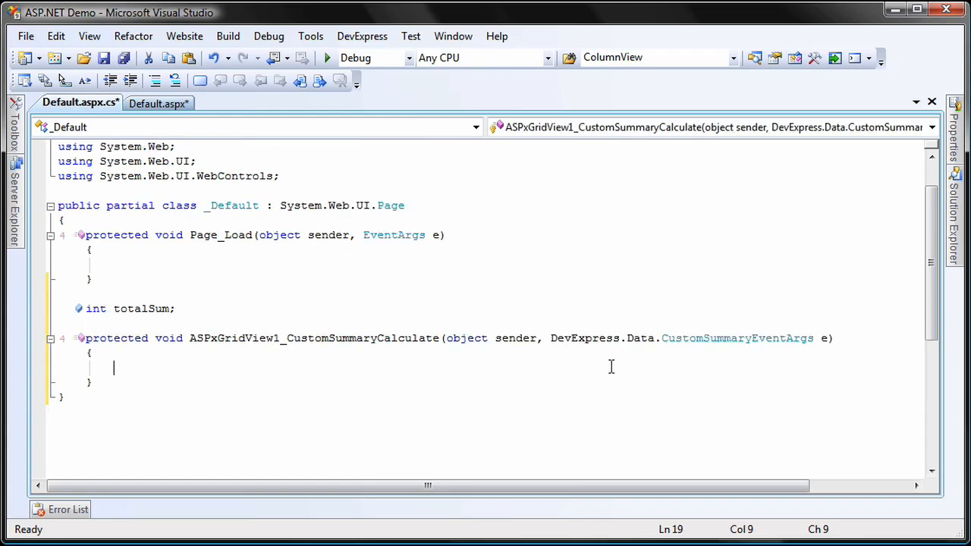
pyautogui.scroll(-1, 611, 366)
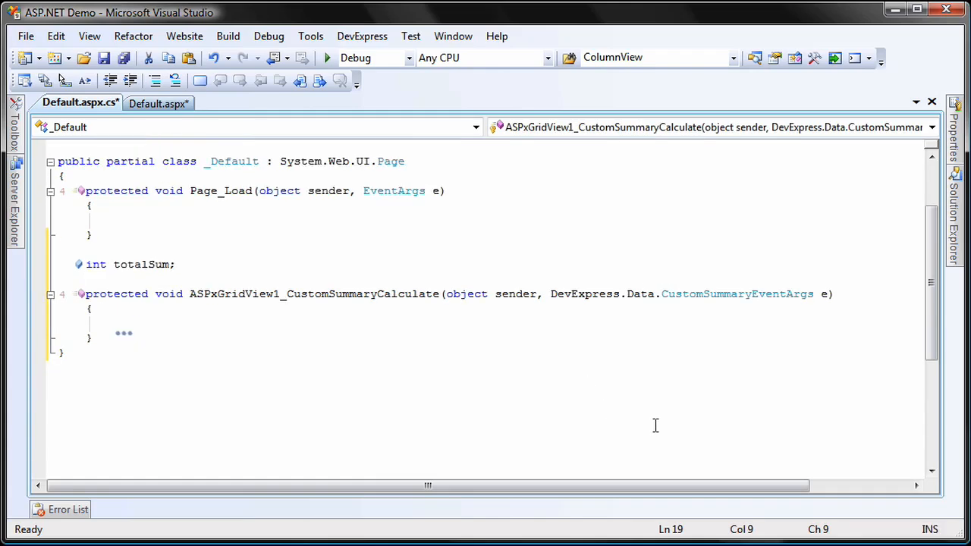
pyautogui.write('if (e.Summ')
pyautogui.press('Tab')
pyautogui.write('==')
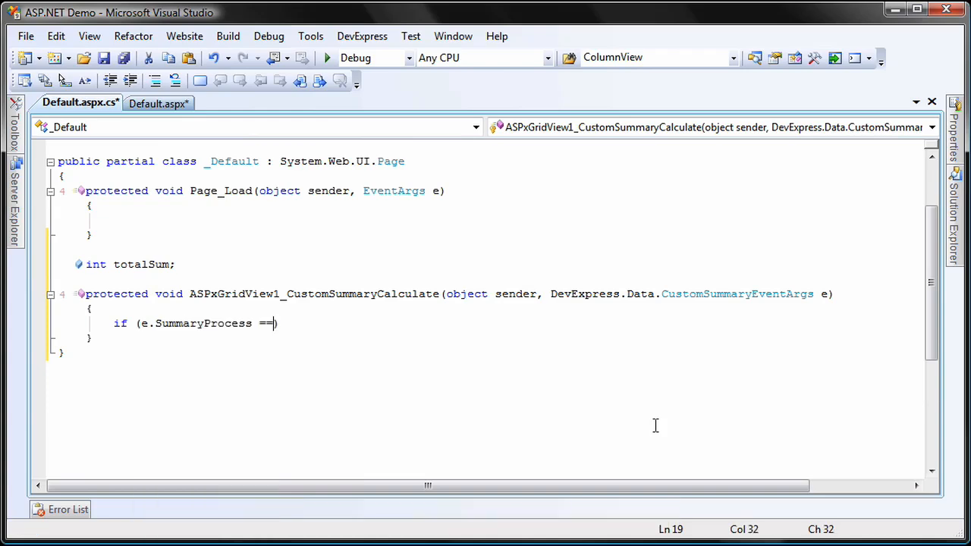
pyautogui.write(' DevEx')
pyautogui.press('Tab')
pyautogui.write('.')
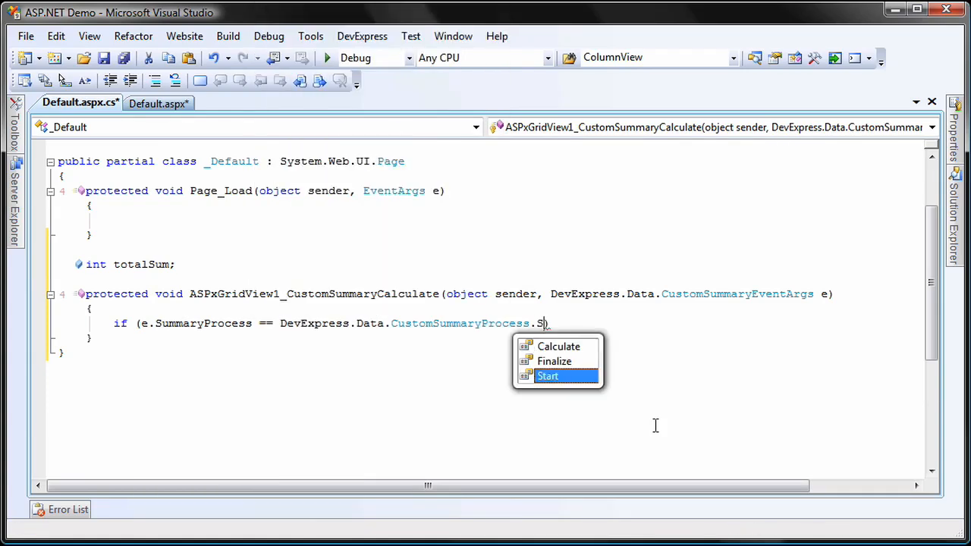
pyautogui.write('St')
pyautogui.press('Tab')
pyautogui.press('End')
pyautogui.press('Return')
pyautogui.write('total')
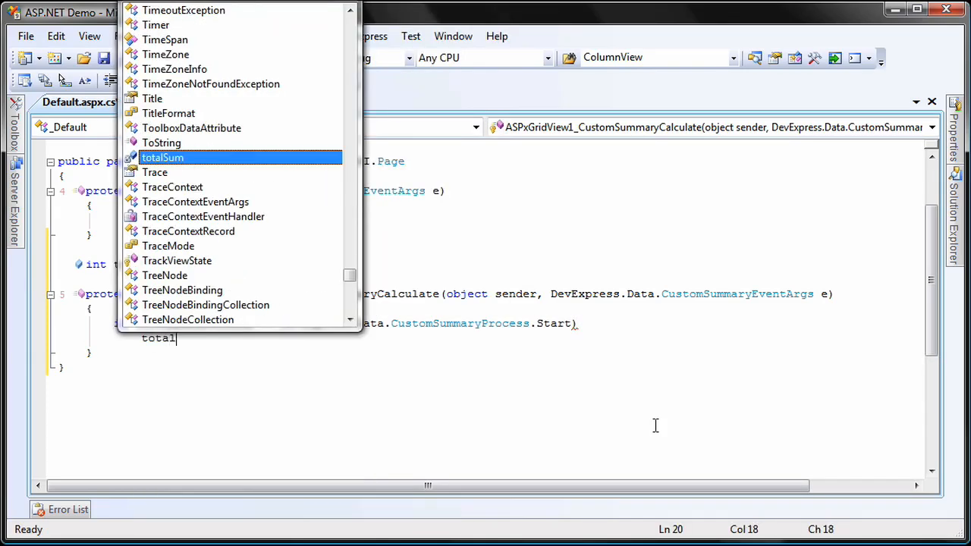
pyautogui.write('Sum = 0;')
pyautogui.press('Return')
pyautogui.press('Return')
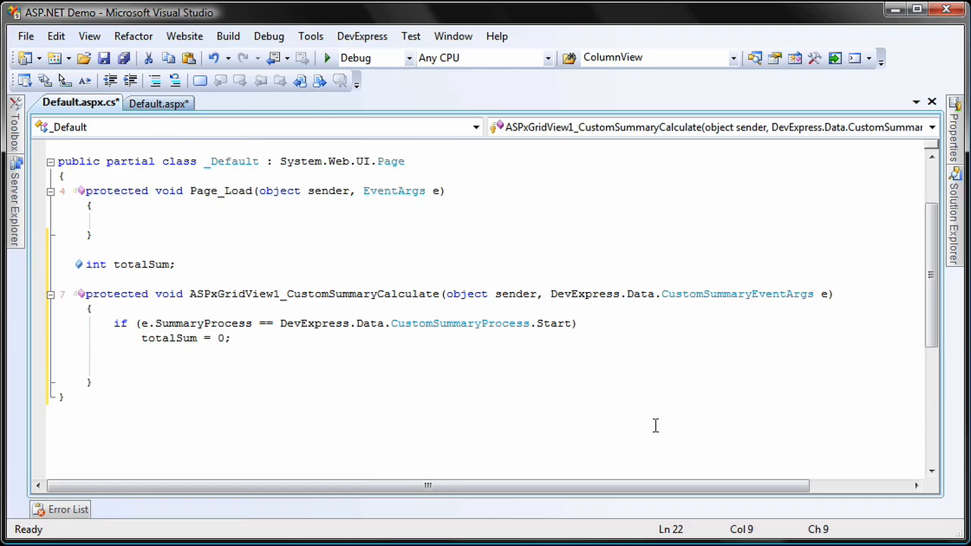
pyautogui.write('if (e.Su')
# During Calculate, add Convert.ToInt32(e.FieldValue) to totalSum for rows selected by key.
pyautogui.press('Tab')
pyautogui.write('==')
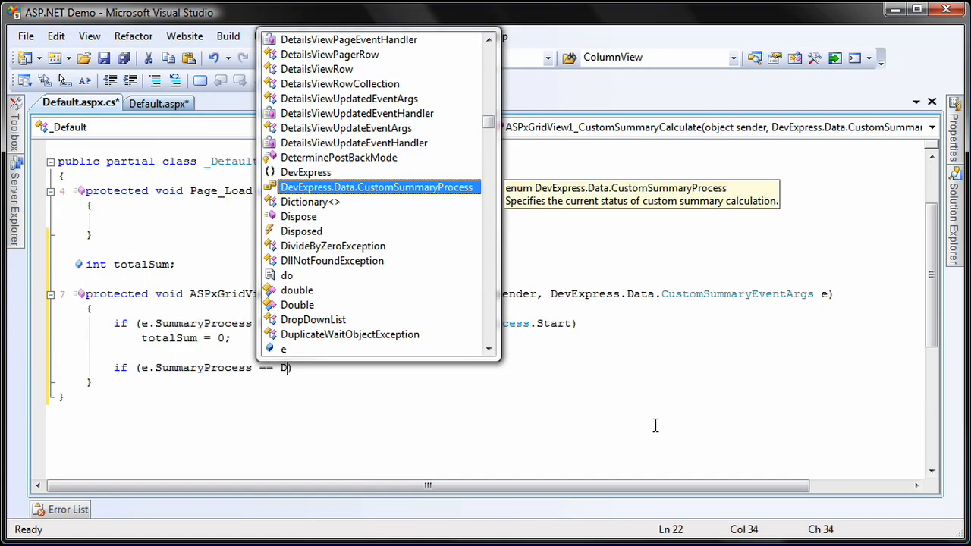
pyautogui.press('Tab')
pyautogui.write('.Calc')
pyautogui.press('Tab')
pyautogui.press('End')
pyautogui.press('Return')
pyautogui.write('if (ASPxGridView1.Selection.IsRowSelectedByKey(e.GetValue(ASPxGridView1.KeyFieldName)))')
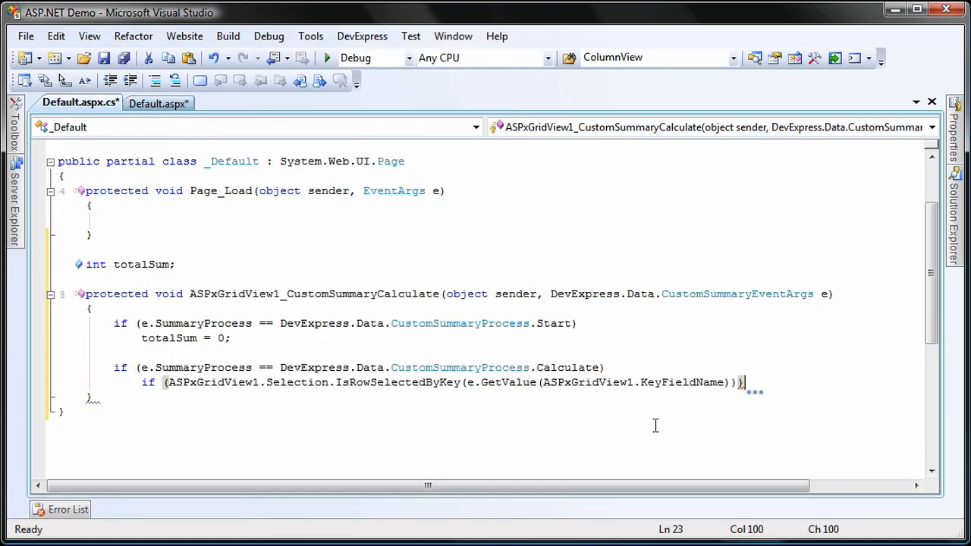
pyautogui.press('Return')
pyautogui.write('totalSum')
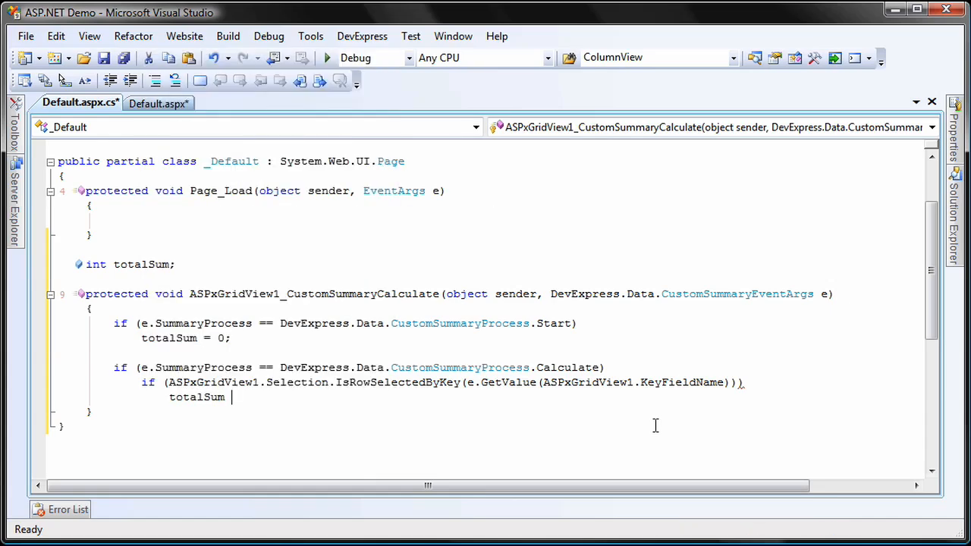
pyautogui.write(' += Convert.To')
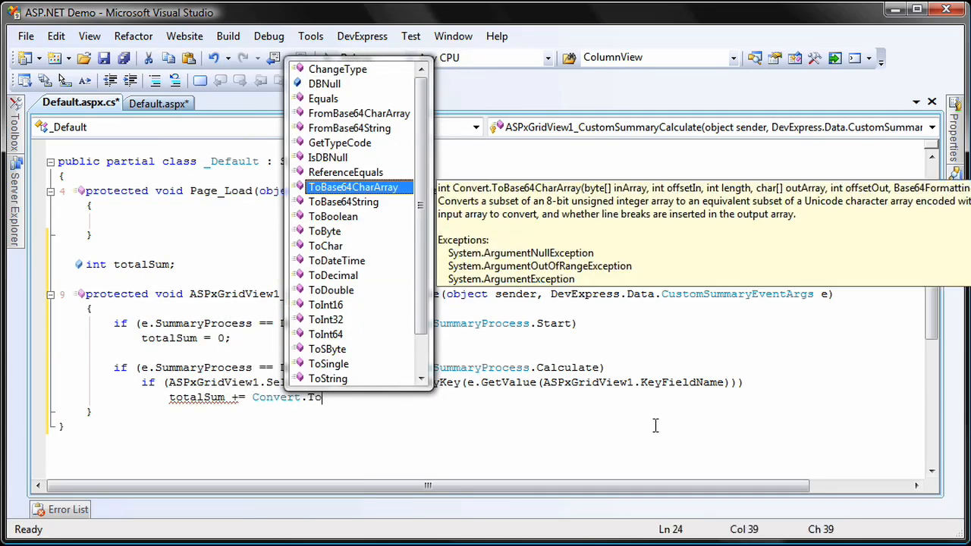
pyautogui.write('Int32(e.F')
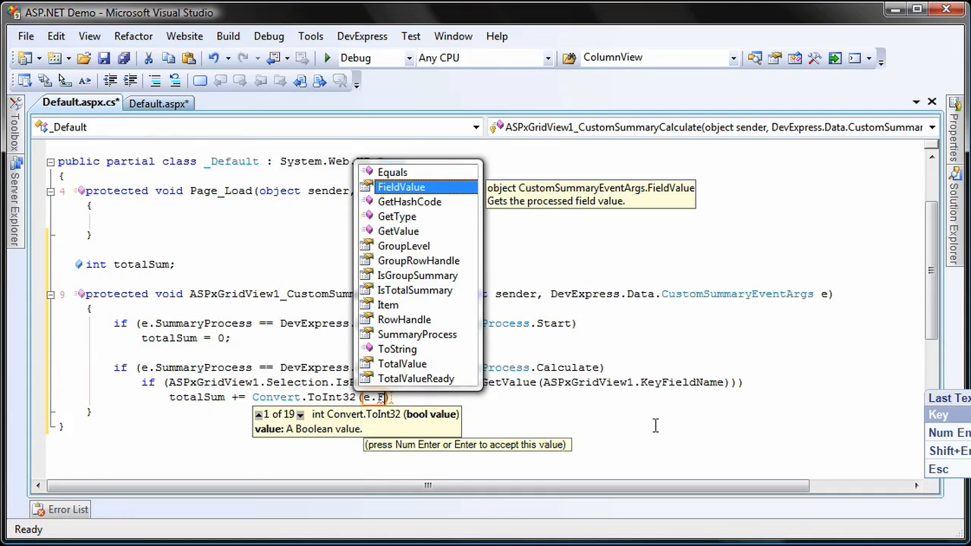
pyautogui.press('Tab')
pyautogui.write(');')
pyautogui.press('Return')
pyautogui.press('Return')
pyautogui.write('if (')
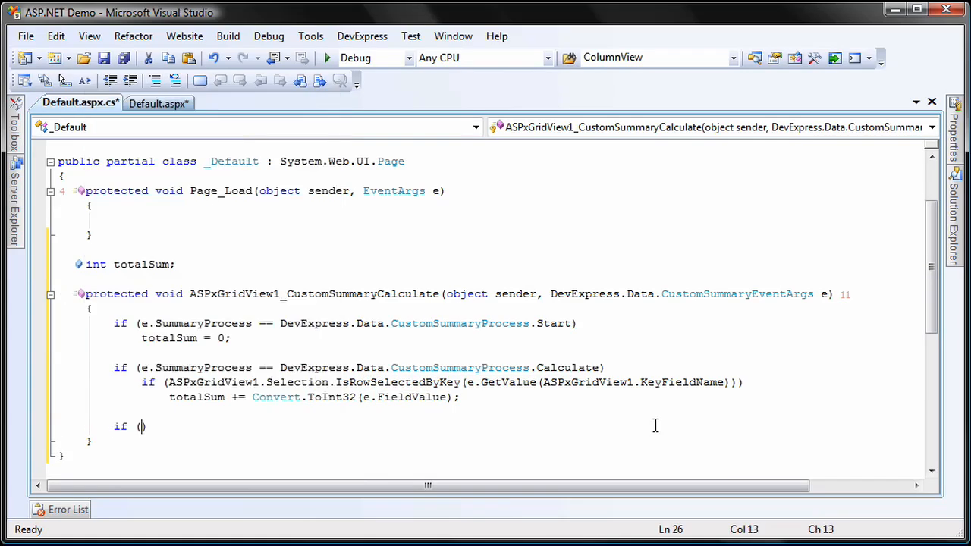
pyautogui.write('e.Summ')
# Assign totalSum to e.TotalValue when SummaryProcess is CustomSummaryProcess.Finalize.
pyautogui.press('Tab')
pyautogui.write('== Dev')
pyautogui.press('Tab')
pyautogui.write('.Data.CustomSummaryProcess.')
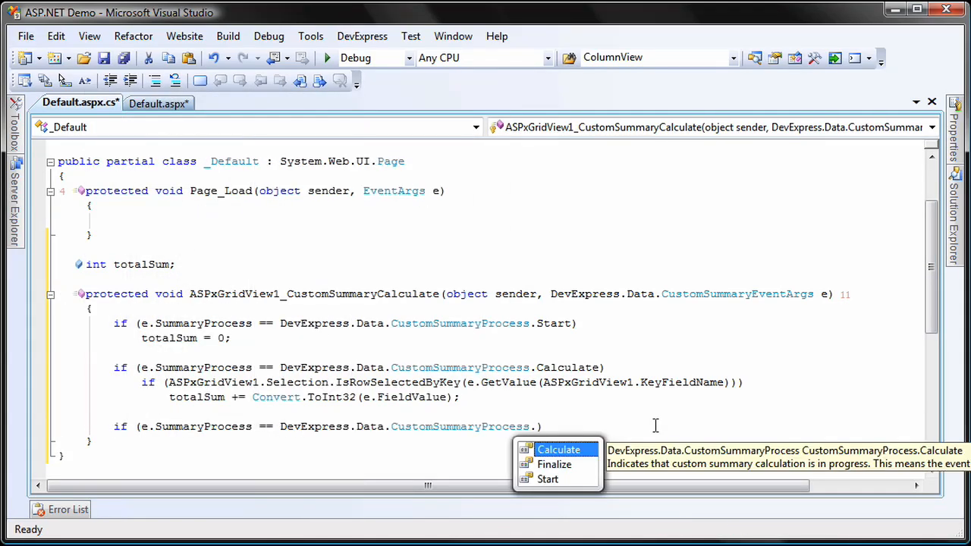
pyautogui.write('F')
pyautogui.press('Tab')
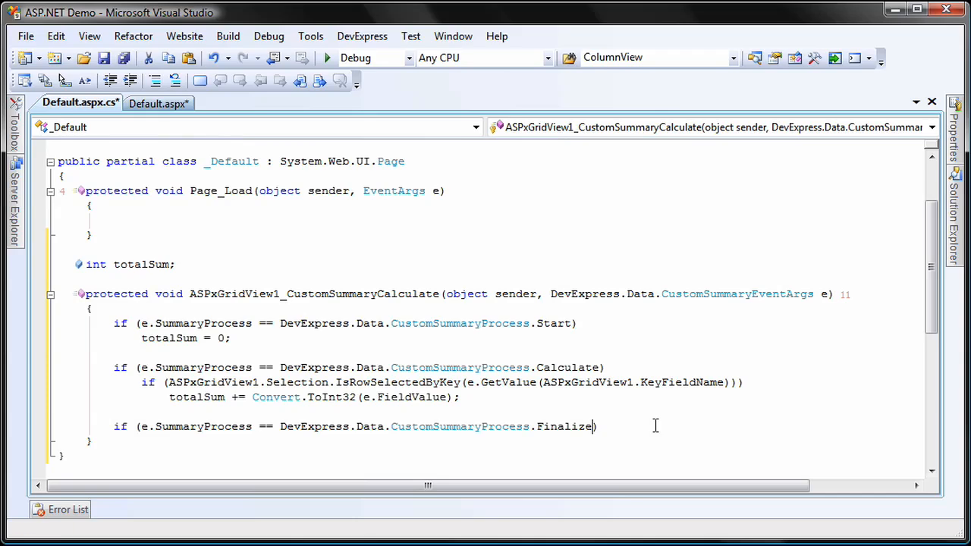
pyautogui.press('End')
pyautogui.press('Return')
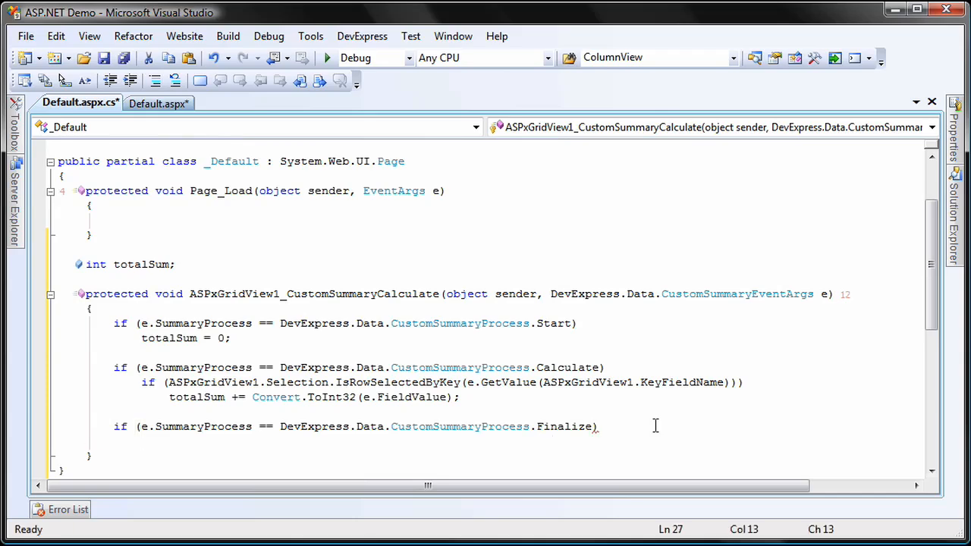
pyautogui.write('e.Total')
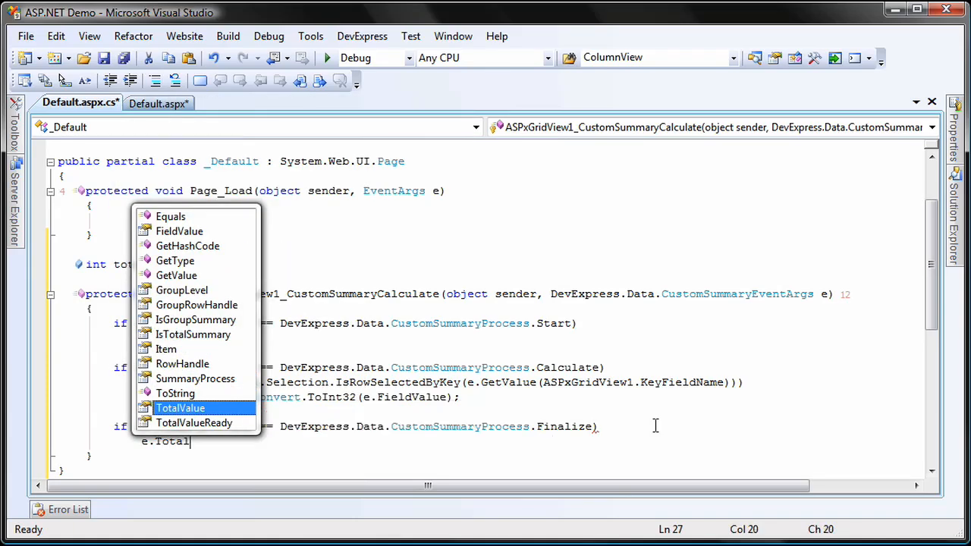
pyautogui.write('Value ')
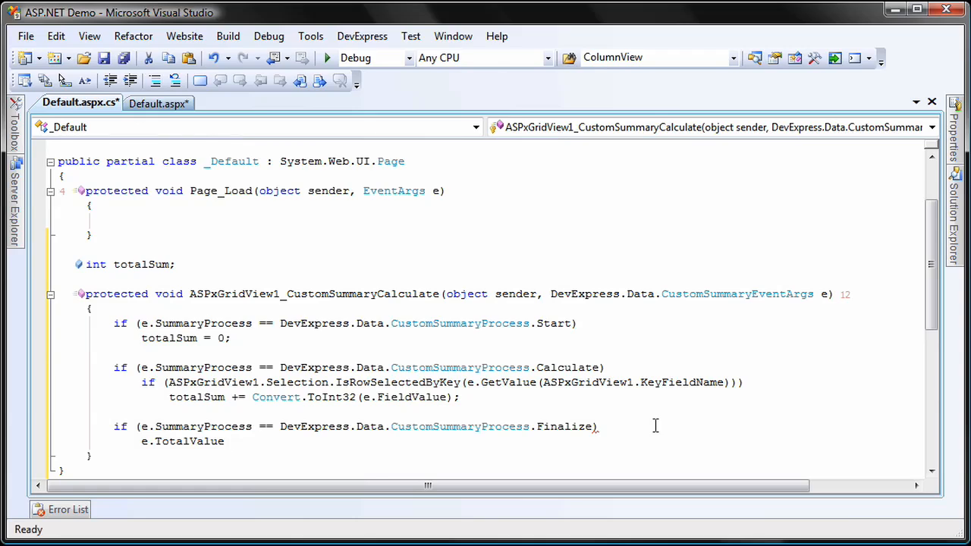
pyautogui.write('= total')
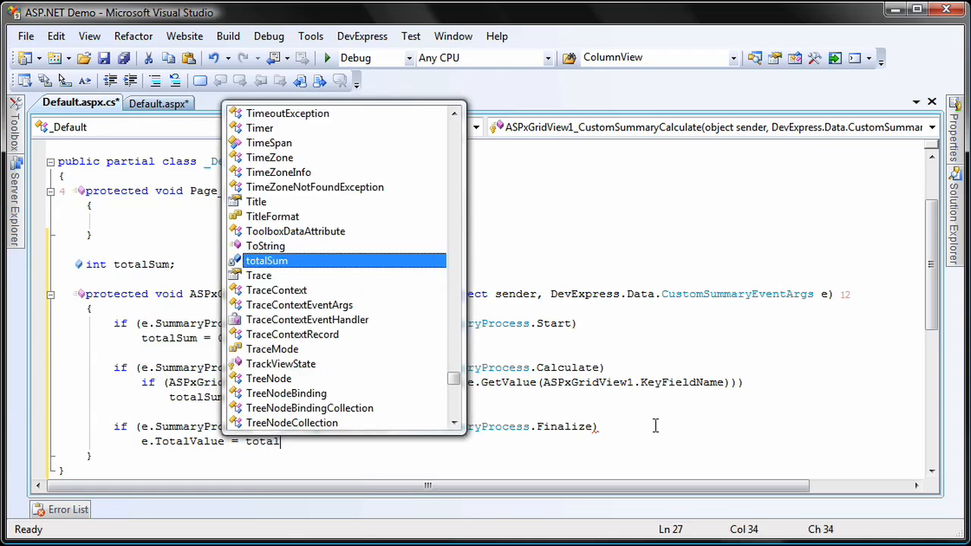
pyautogui.write('Sum;')
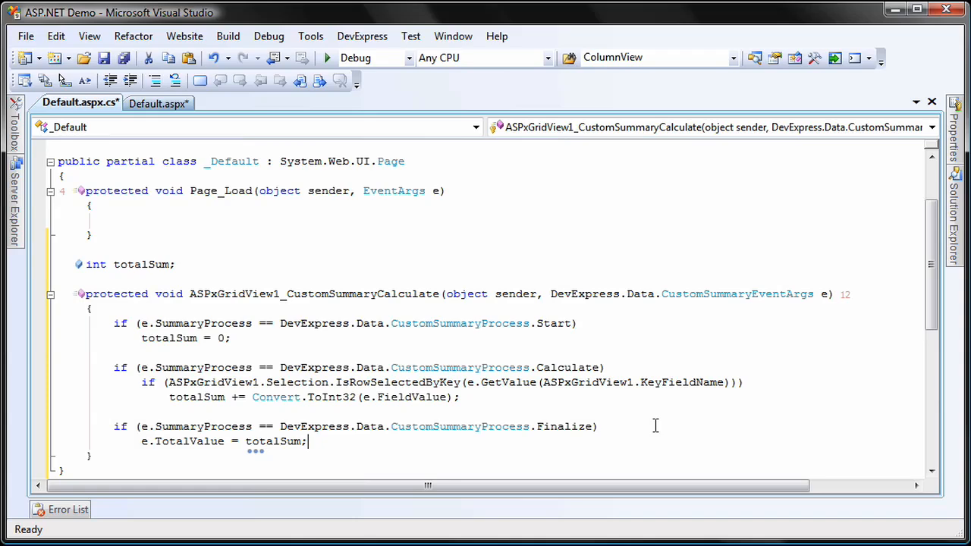
# Open the grid's Client-Side Events editor and choose the SelectionChanged event.
pyautogui.click(157, 103)
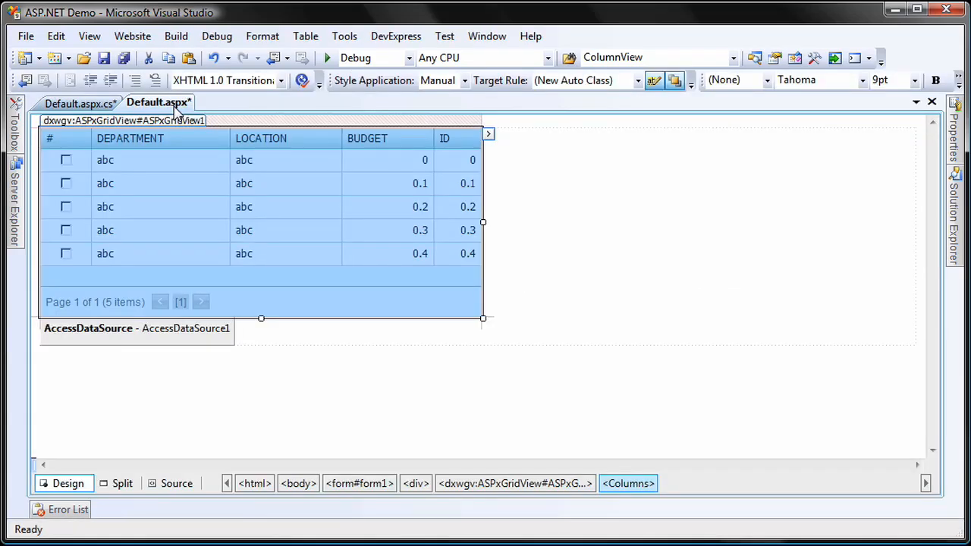
pyautogui.click(176, 121)
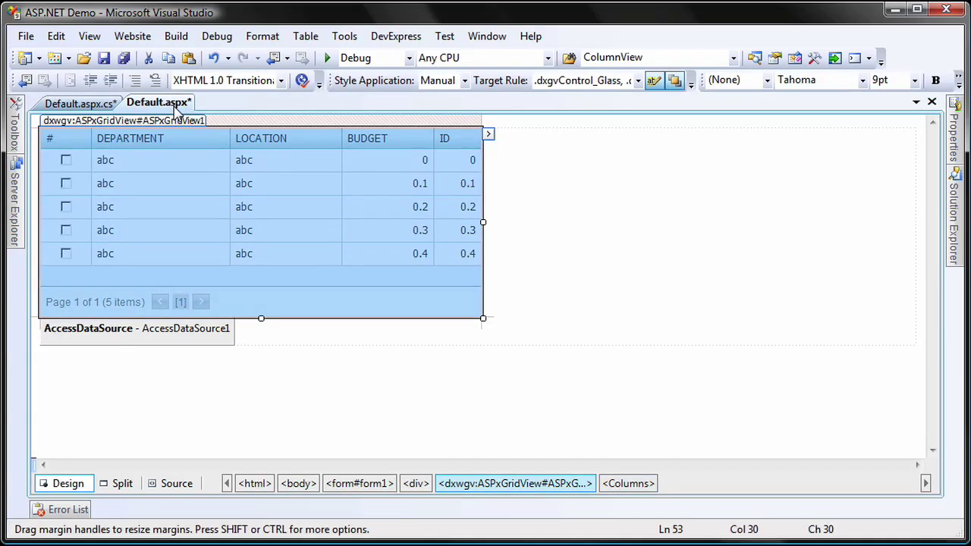
pyautogui.click(488, 135)
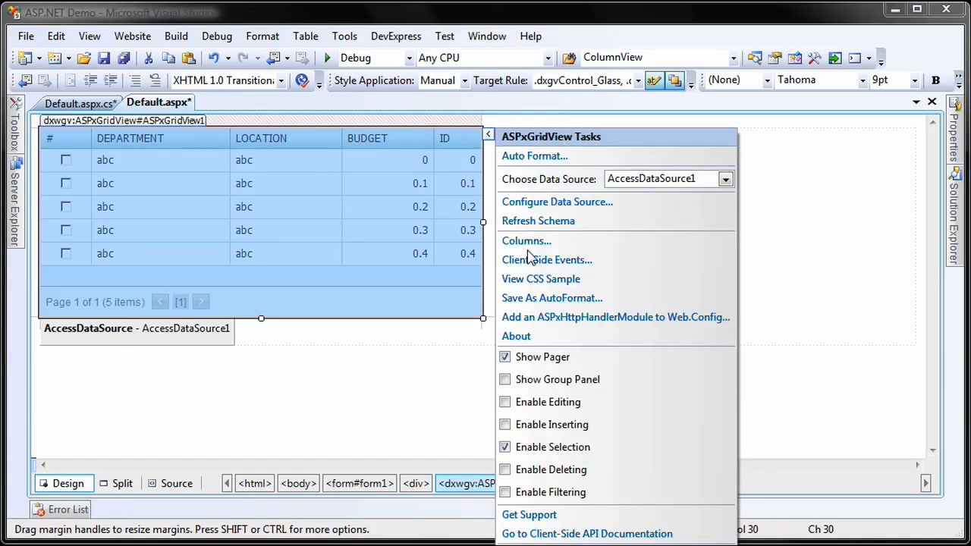
pyautogui.click(546, 260)
pyautogui.click(245, 429)
pyautogui.write('dGrid.PerformCa')
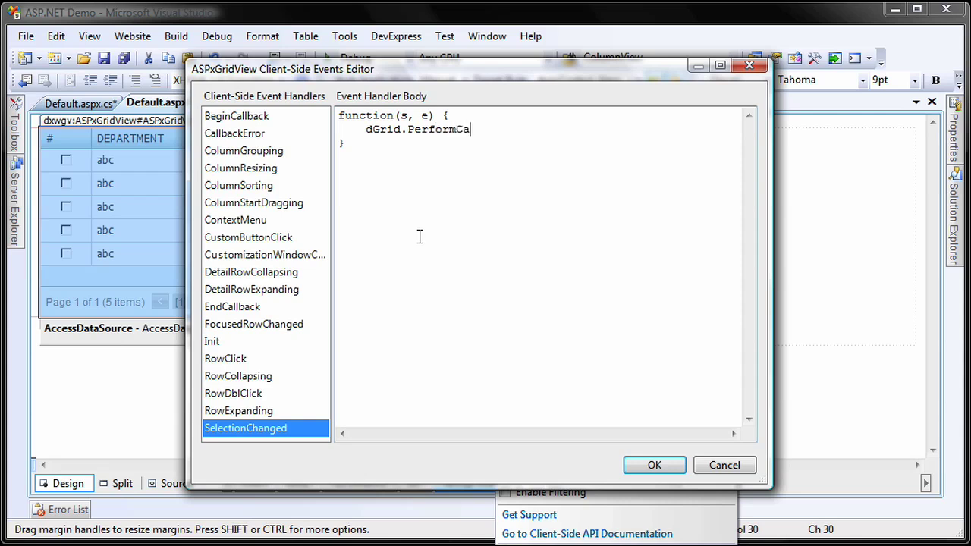
pyautogui.write('llback();')
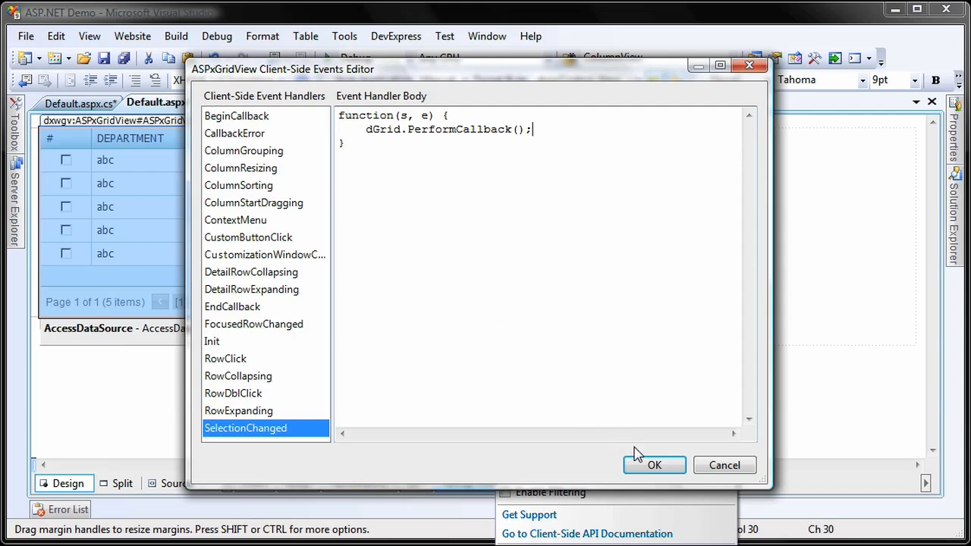
# Confirm the client-side SelectionChanged code calling dGrid.PerformCallback().
pyautogui.click(655, 466)
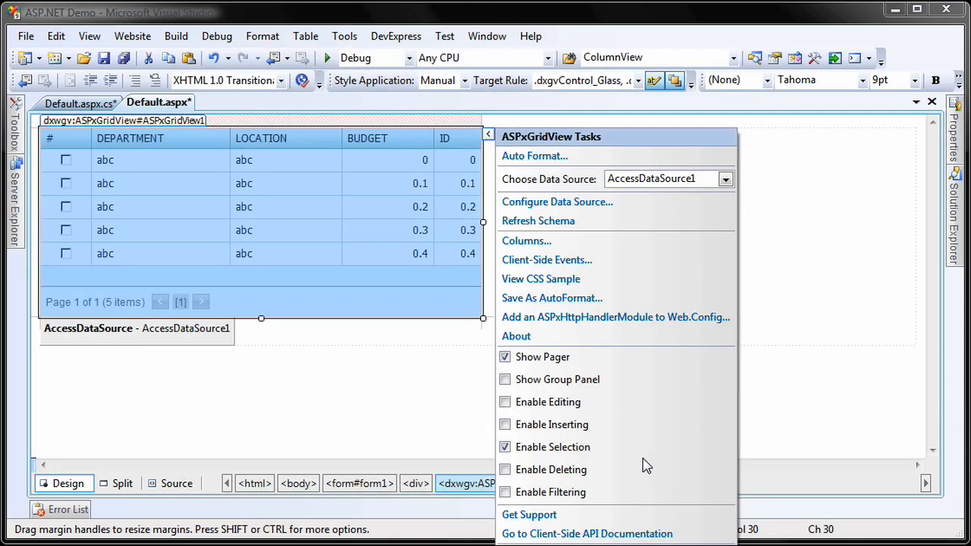
# Create the server-side ASPxGridView1_SelectionChanged handler from the Events view.
pyautogui.click(487, 137)
pyautogui.click(954, 121)
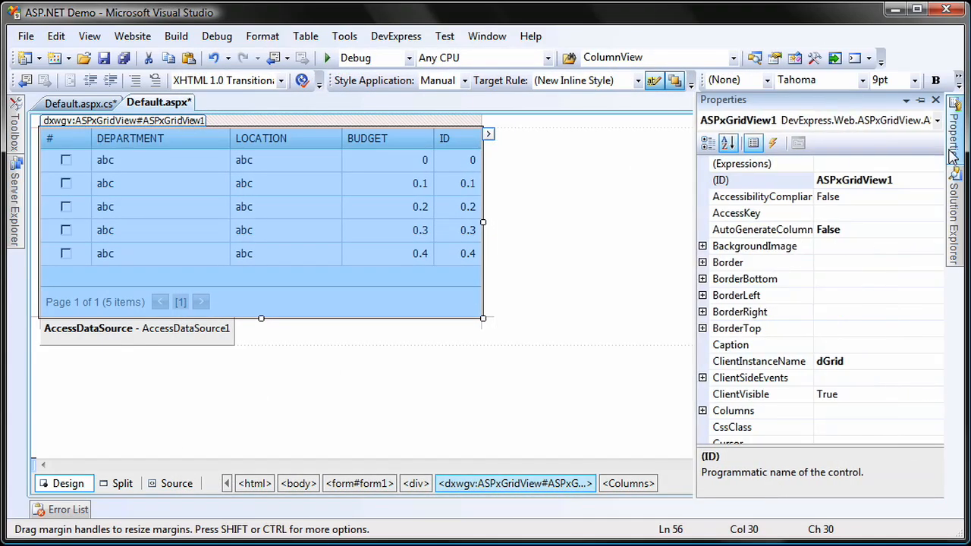
pyautogui.click(772, 142)
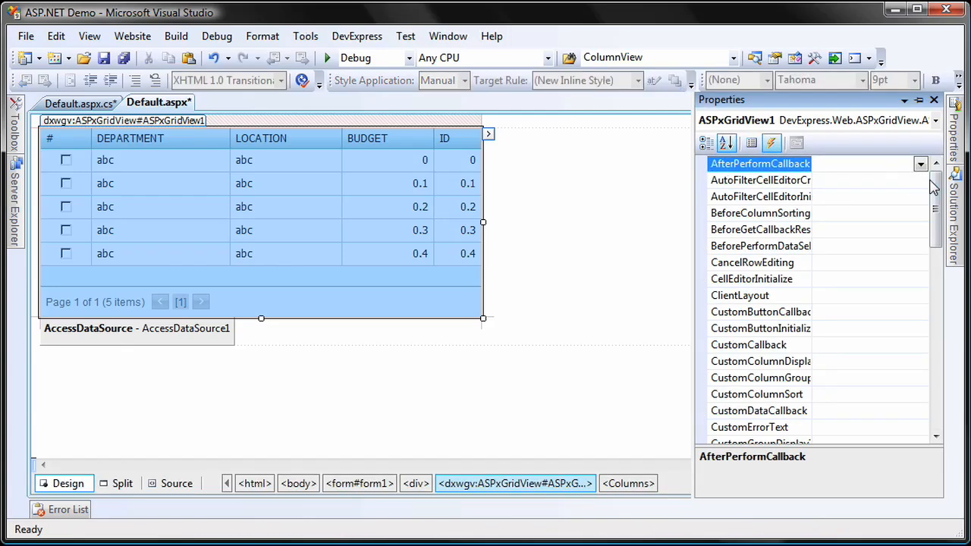
pyautogui.moveTo(937, 207); pyautogui.dragTo(939, 370)
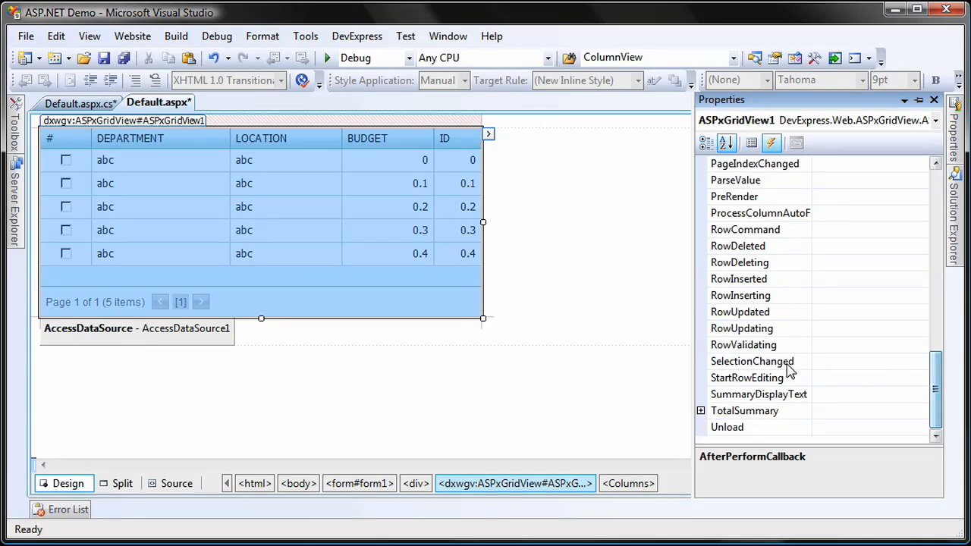
pyautogui.doubleClick(865, 361)
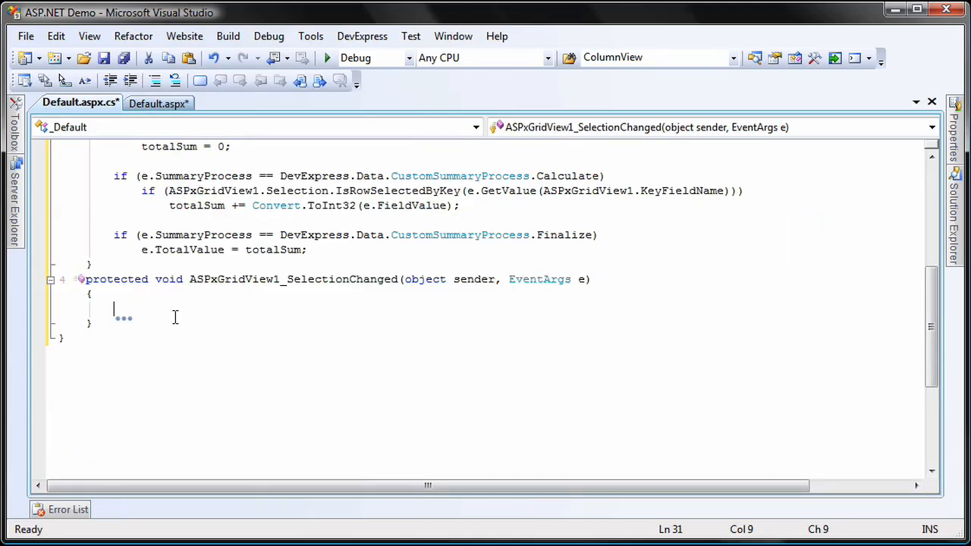
pyautogui.write('ASP')
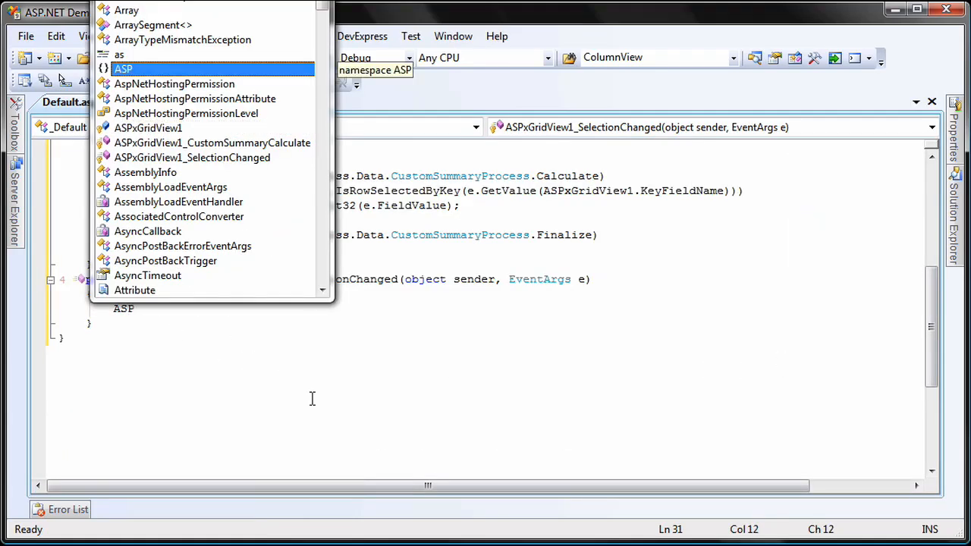
pyautogui.write('x.Data')
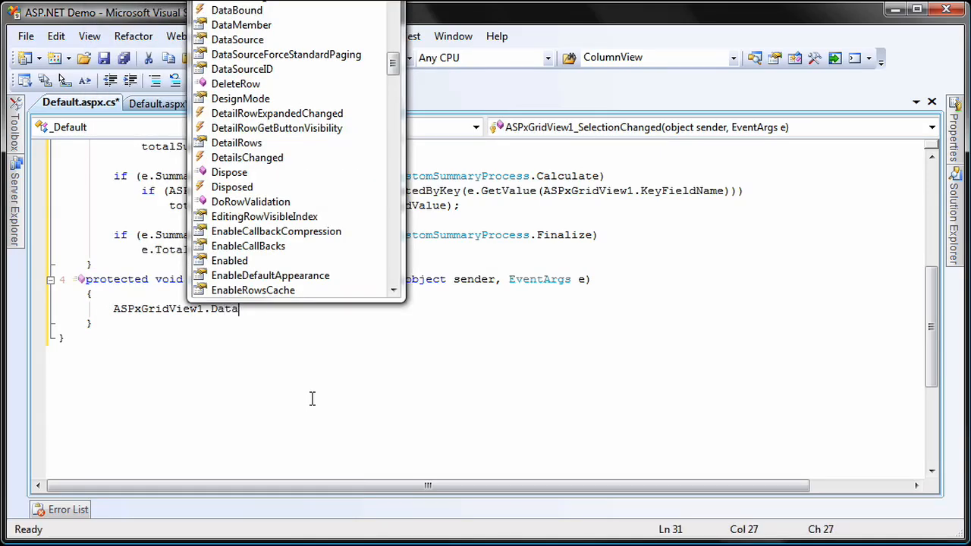
pyautogui.write('Bind();')
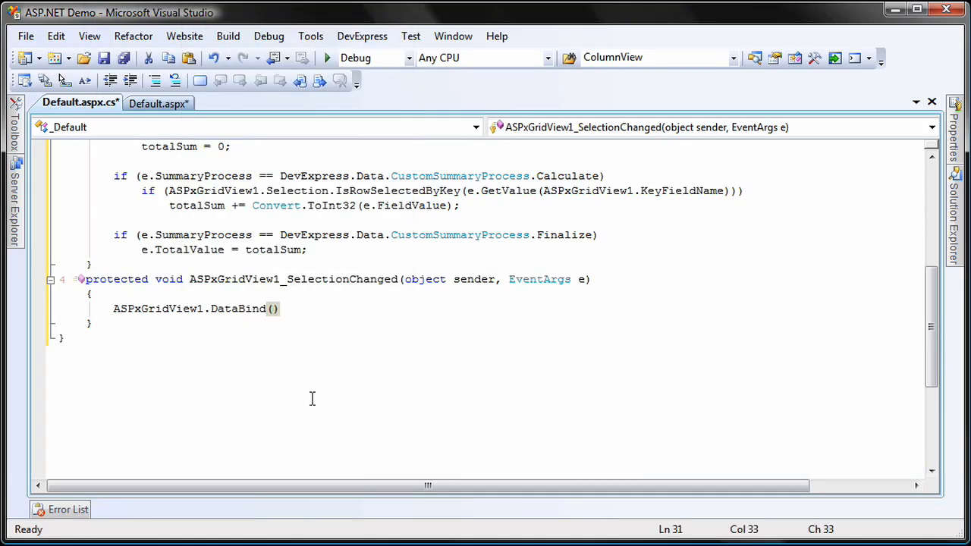
# Build and launch the page so the departments grid appears in the browser.
pyautogui.click(327, 57)
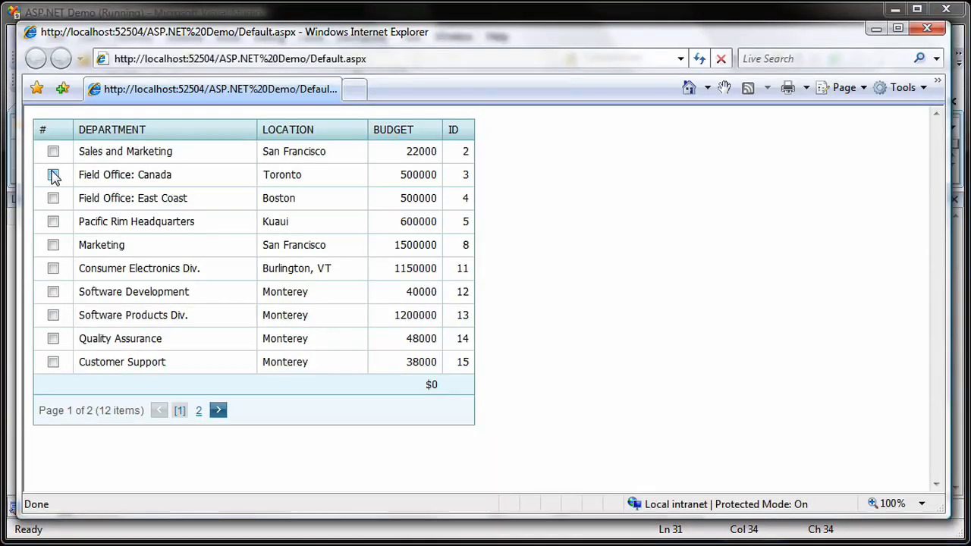
# Check Field Office: Canada, Field Office: East Coast, Marketing, Consumer Electronics Div. and Software Products Div., totalling $4,850,000.
pyautogui.click(54, 175)
pyautogui.click(53, 198)
pyautogui.click(54, 245)
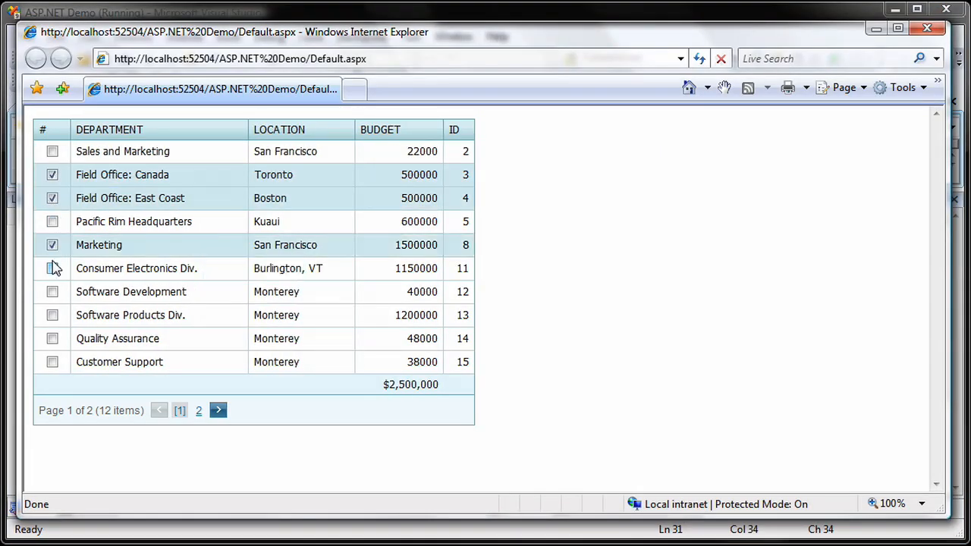
pyautogui.click(53, 268)
pyautogui.click(52, 315)
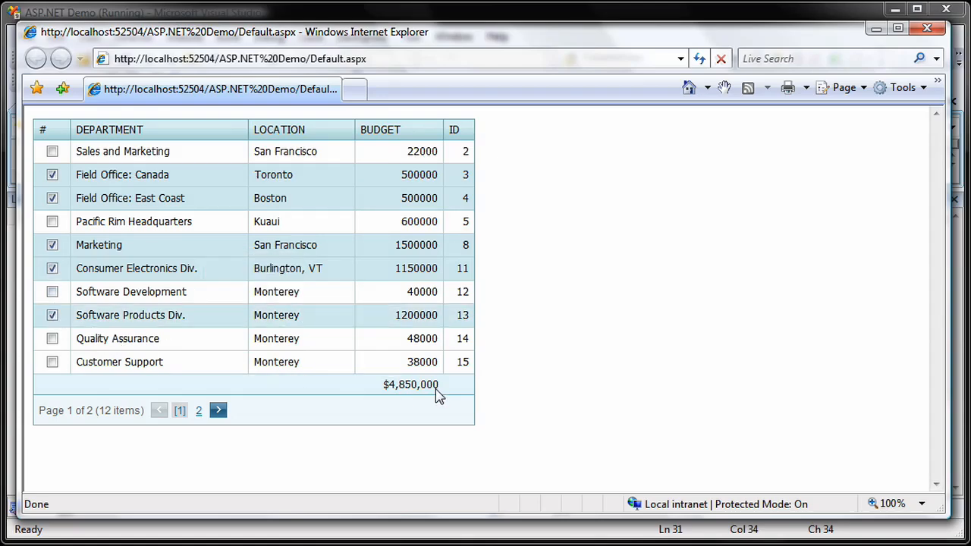